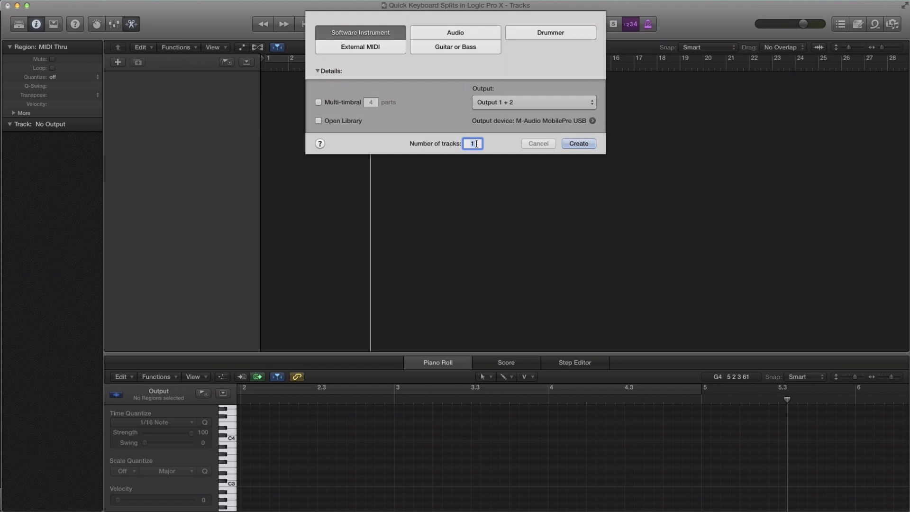
Create 2 new software instrument tracks, then select the Inst 1 track
text(2)
key(Return)
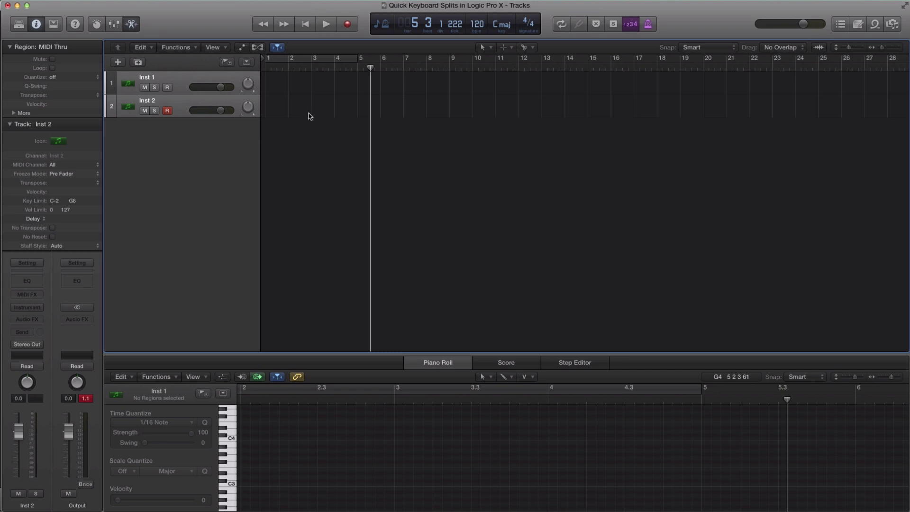
click(229, 77)
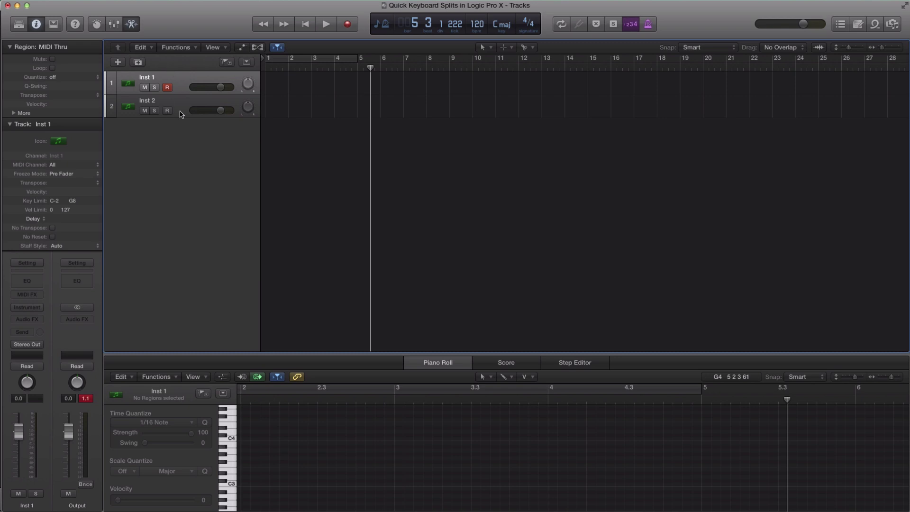
Load ES P in stereo as the instrument on Inst 1
click(29, 308)
mouse_move(87, 349)
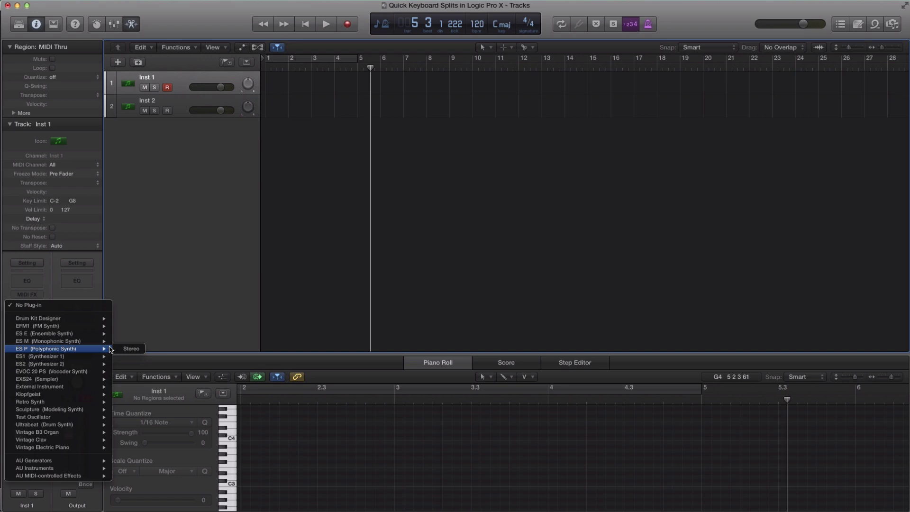
click(126, 349)
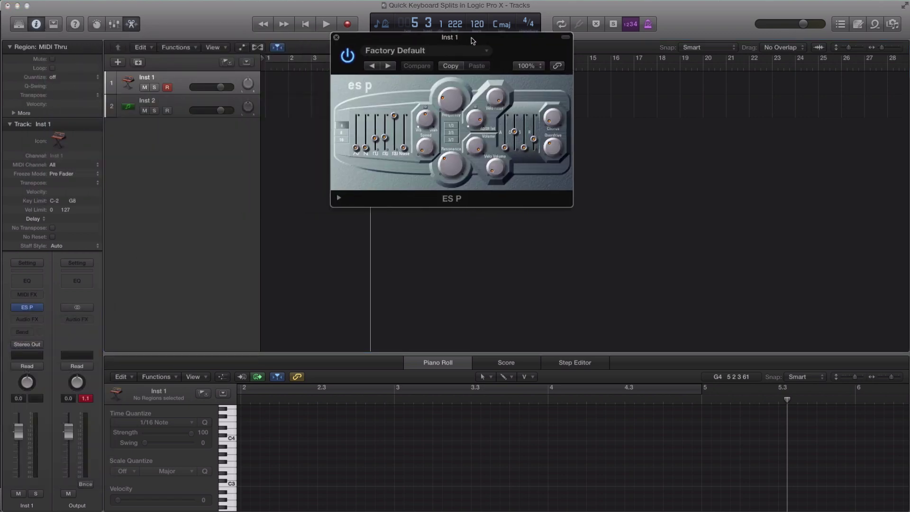
Load Retro Synth in stereo on Inst 2 and place both plug-in windows side by side
click(179, 102)
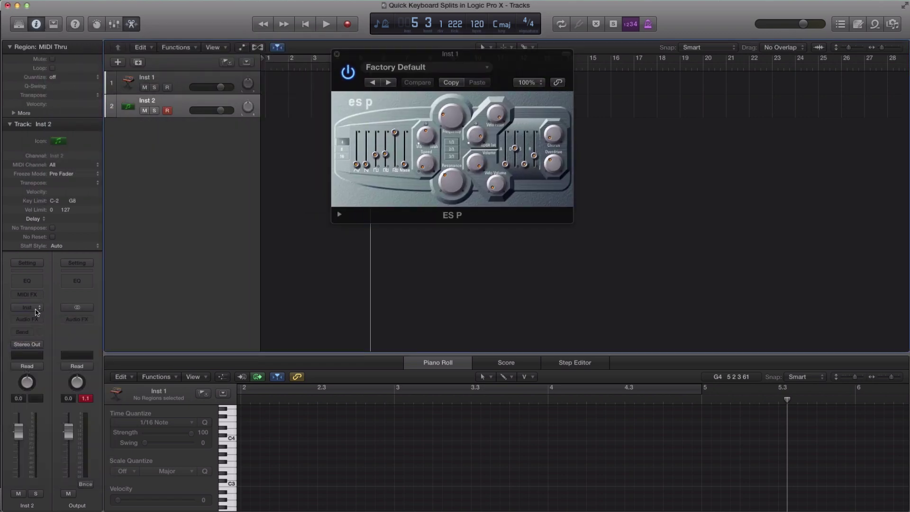
click(39, 308)
mouse_move(98, 403)
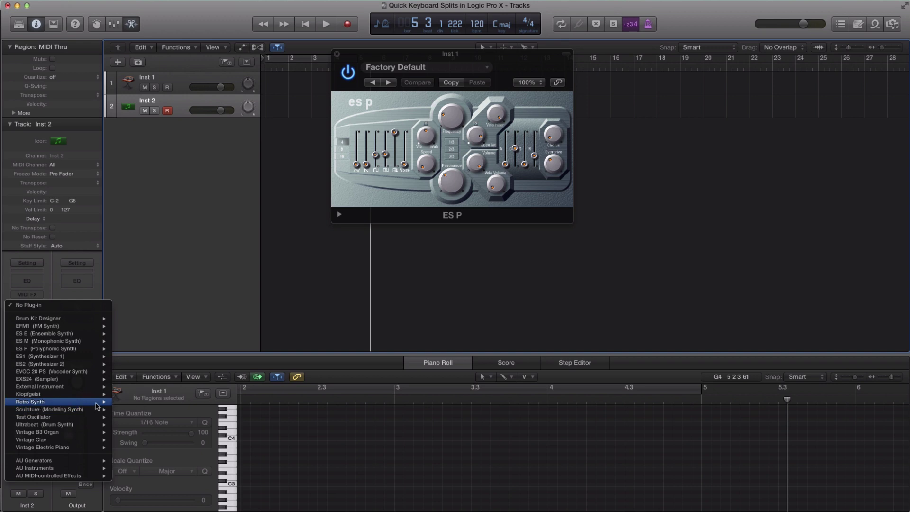
click(136, 402)
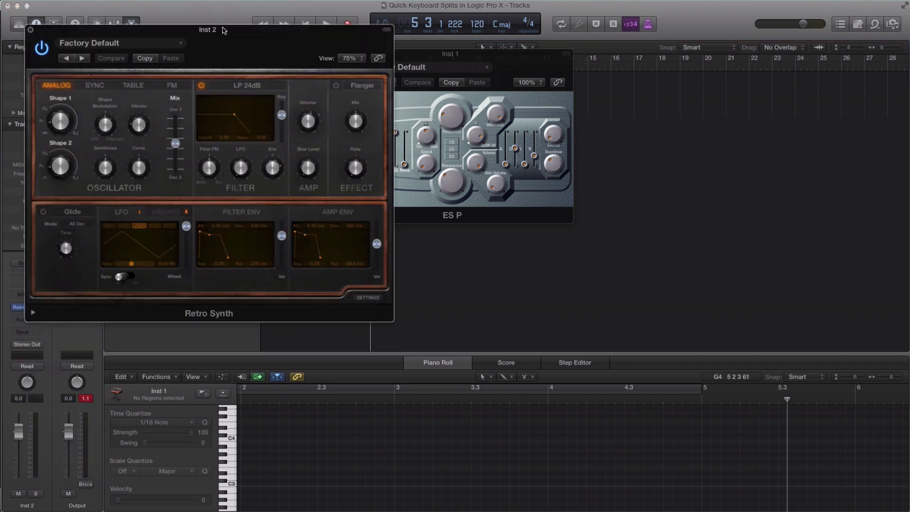
drag(223, 32, 699, 54)
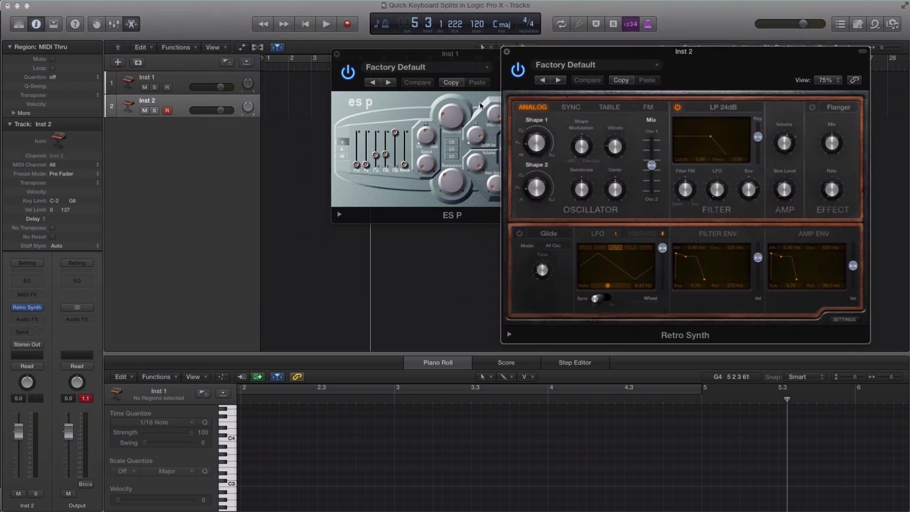
drag(479, 61, 405, 59)
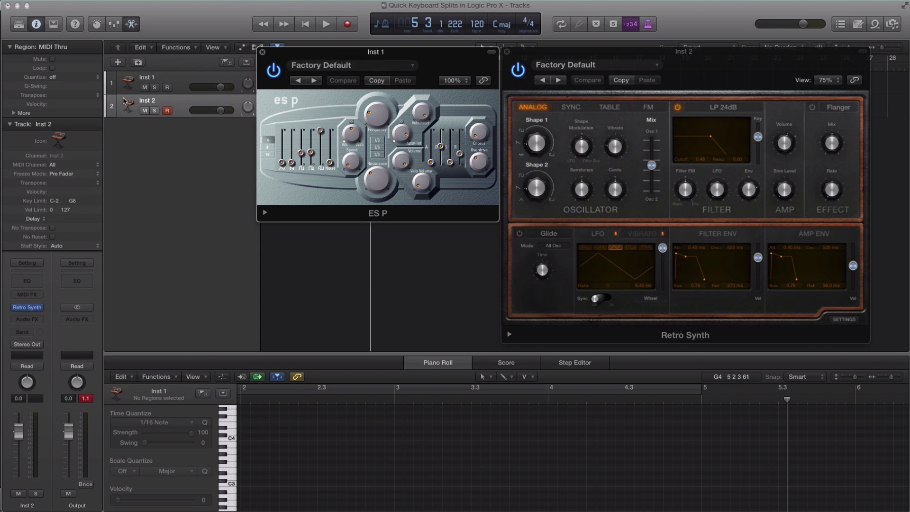
Change Inst 1's key limit upper note to B2, giving a C-2 to B2 range
click(183, 90)
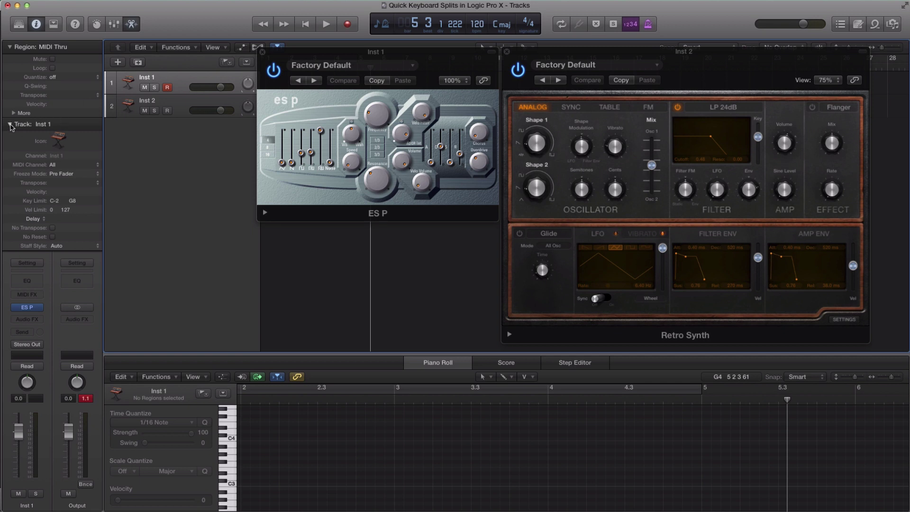
click(10, 126)
click(11, 126)
double_click(56, 200)
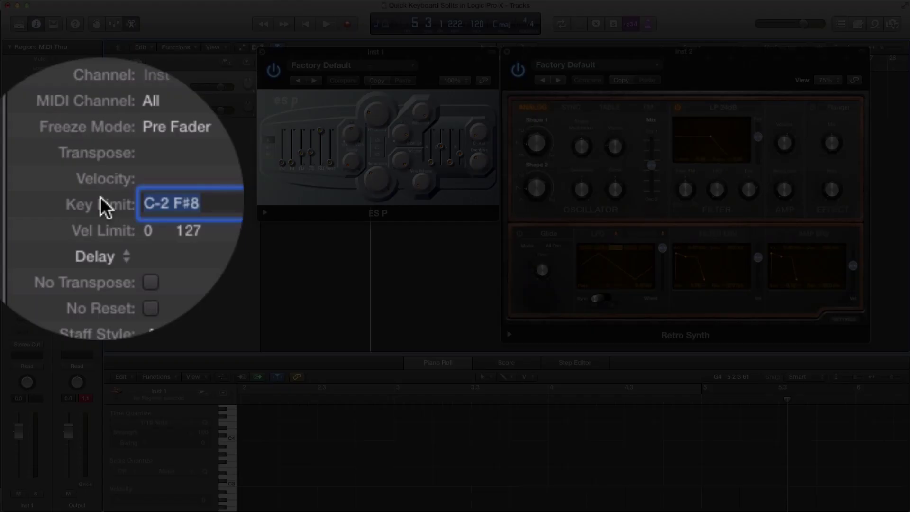
key(Right)
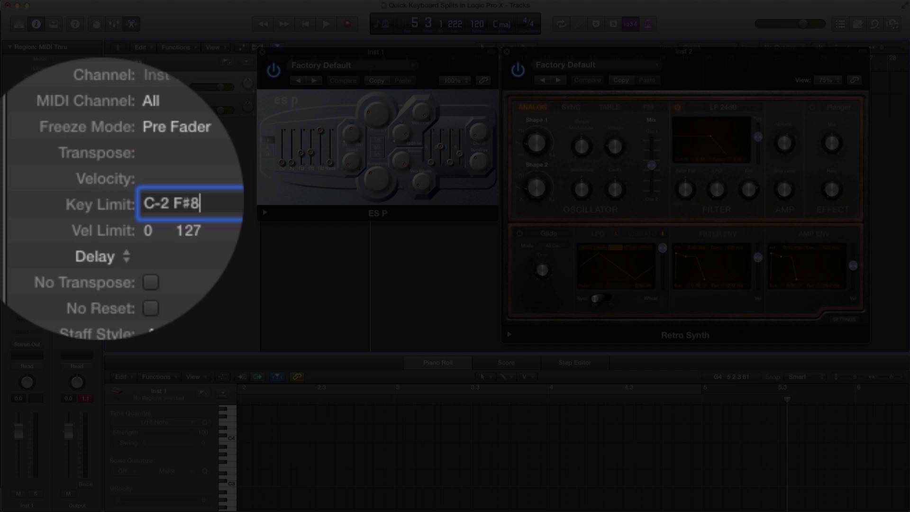
key(BackSpace)
key(BackSpace)
key(BackSpace)
text(B2)
key(Return)
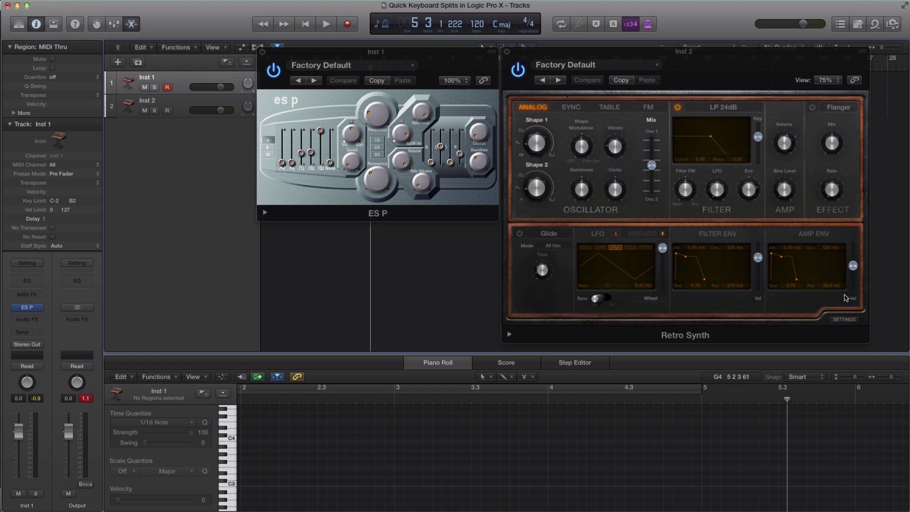
Raise Inst 2's key limit low note from C-2 to C3, giving C3 to G8
click(150, 102)
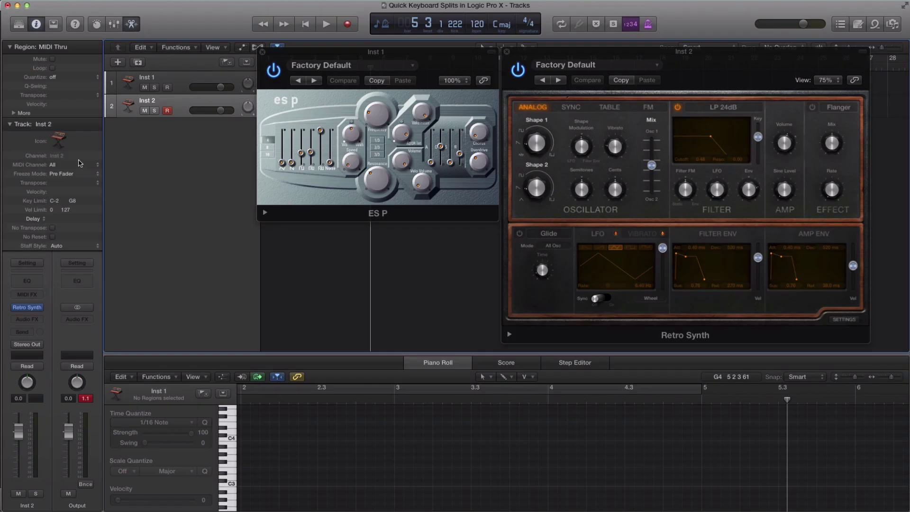
click(174, 88)
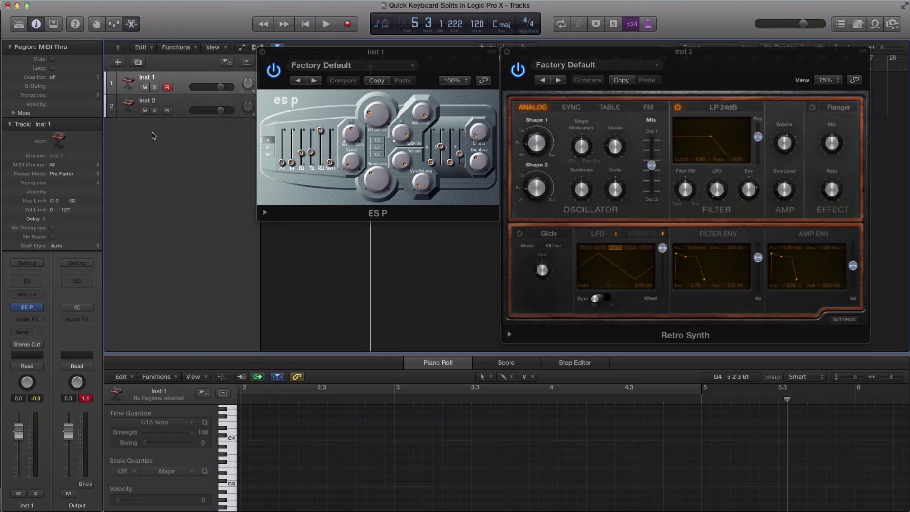
click(183, 105)
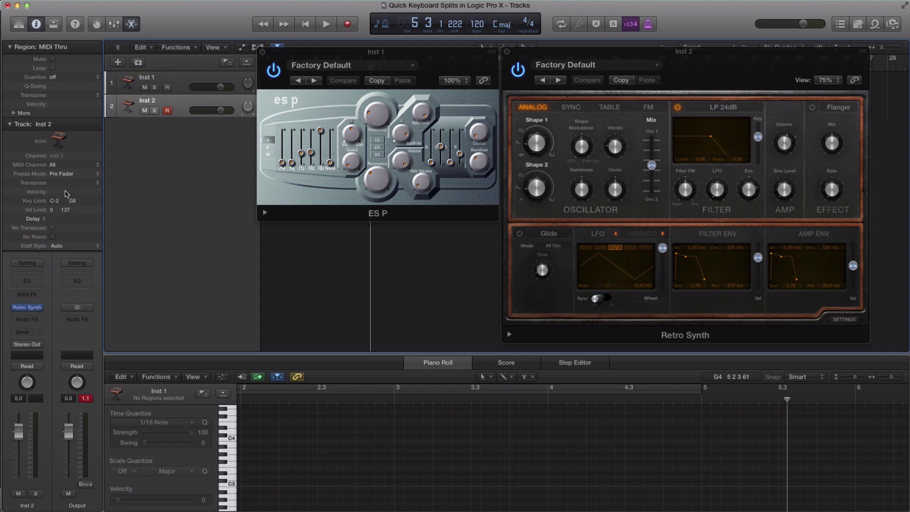
double_click(55, 200)
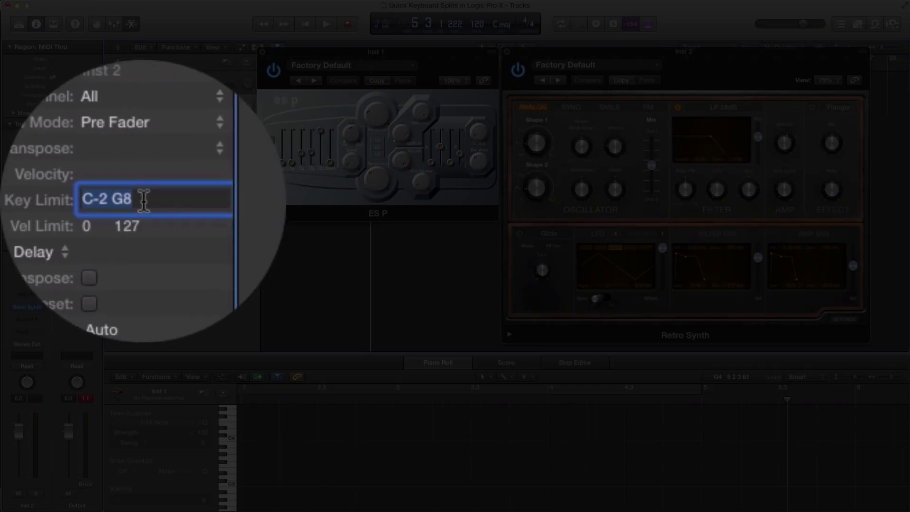
click(161, 202)
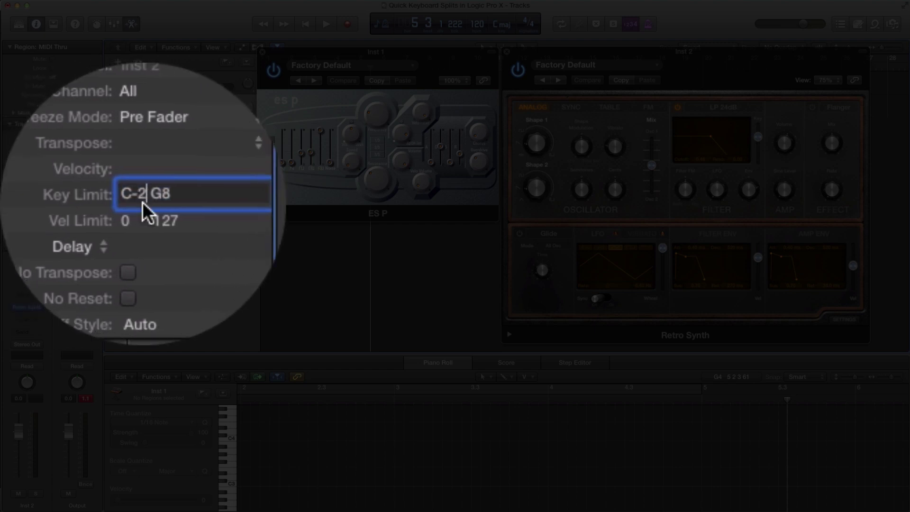
key(BackSpace)
key(BackSpace)
text(3)
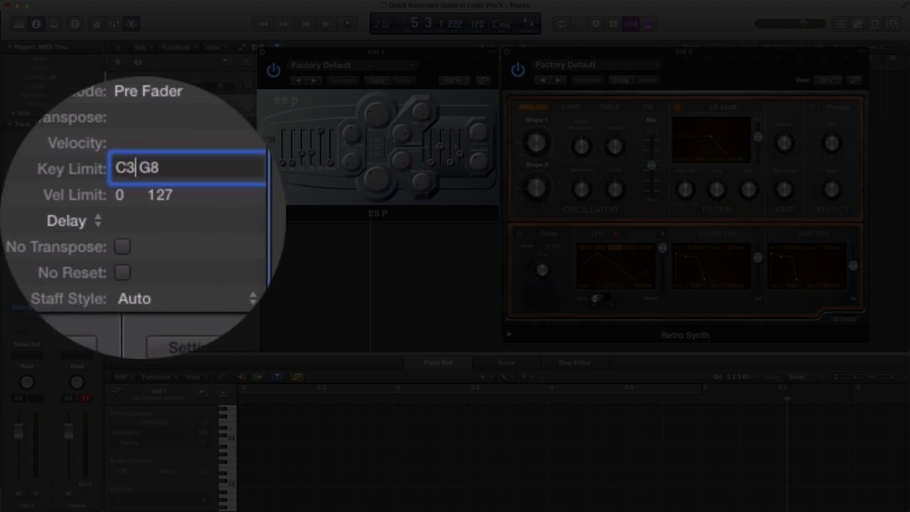
key(Return)
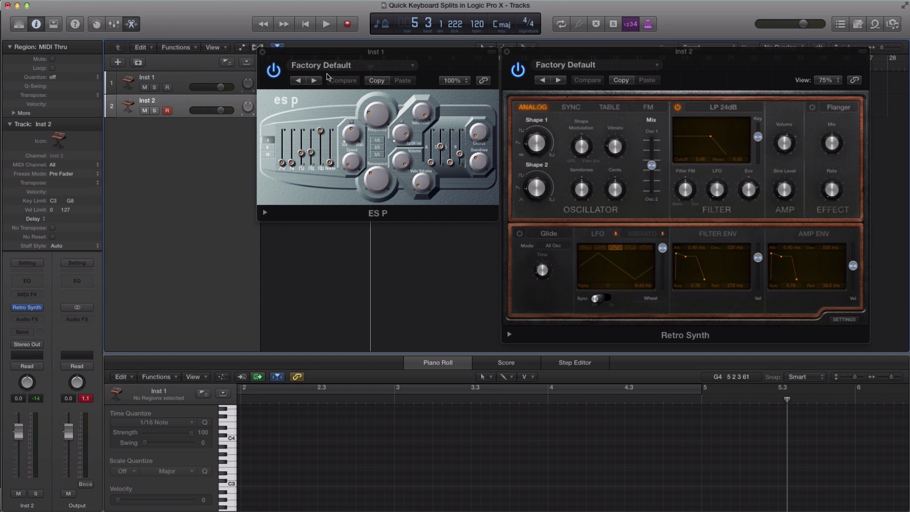
Set Inst 1's Transpose to +12 in the inspector, after briefly trying +24
click(185, 82)
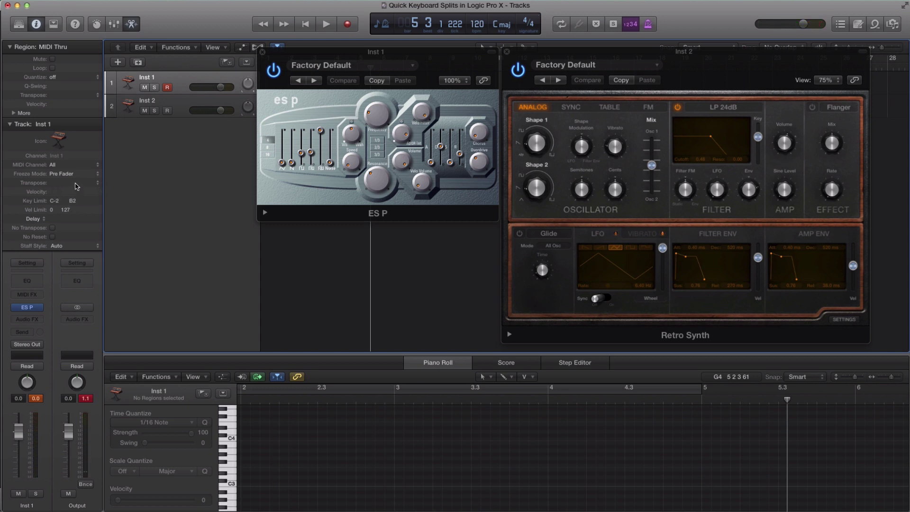
click(96, 185)
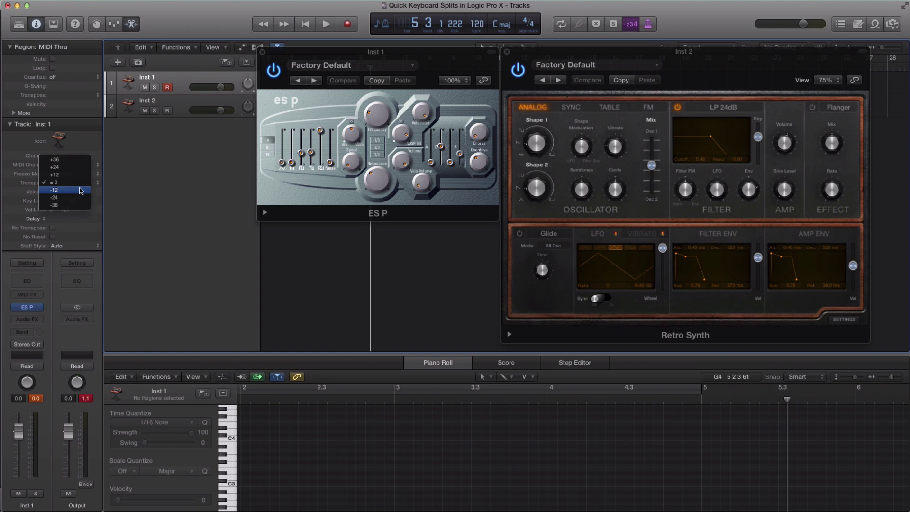
click(77, 176)
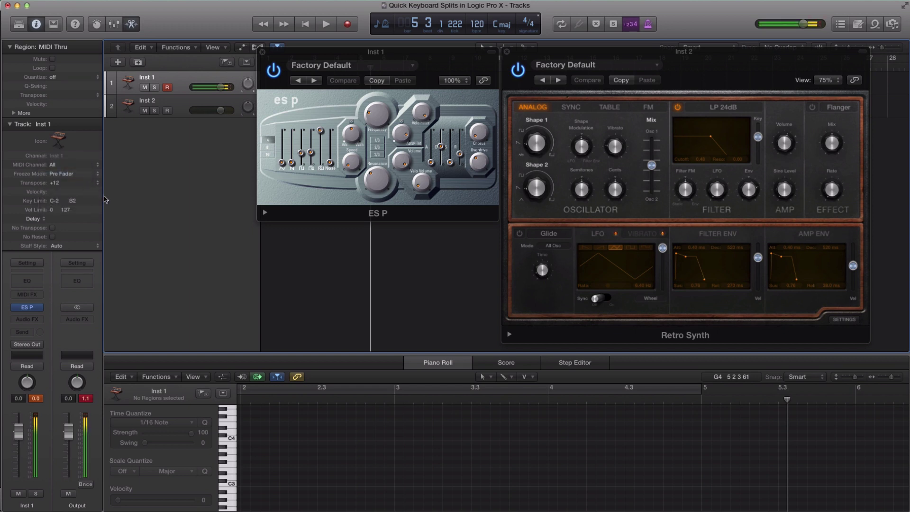
click(97, 183)
click(88, 174)
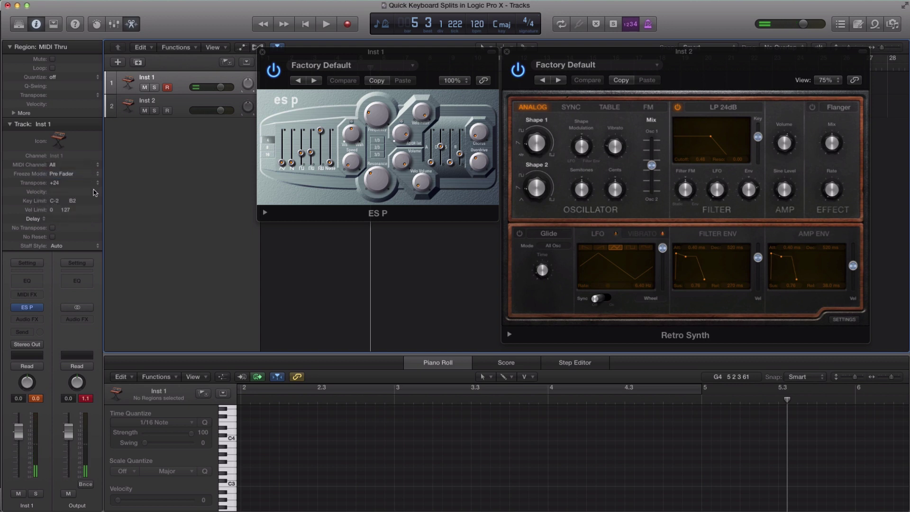
click(97, 186)
click(98, 185)
click(99, 186)
click(91, 192)
Record-enable Inst 1 alongside Inst 2 so both split instruments play together
click(190, 107)
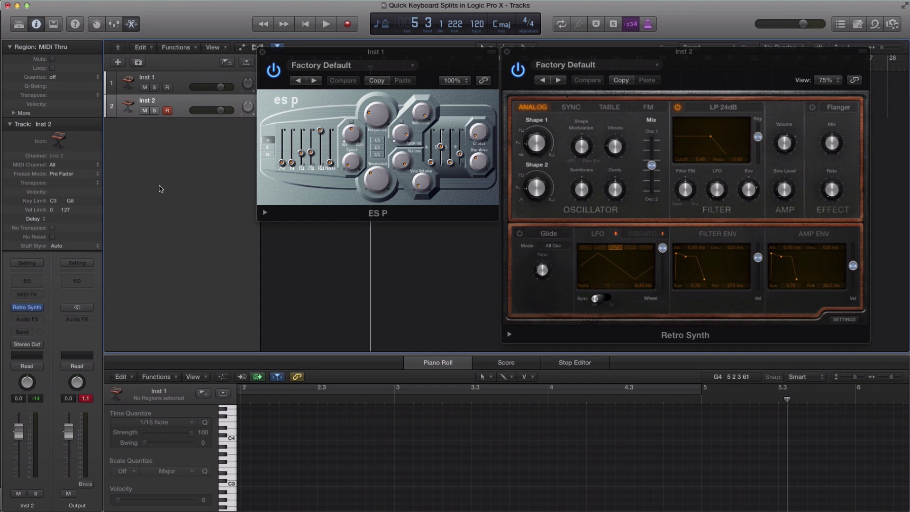
click(166, 88)
Group the selected Inst 1 and Inst 2 tracks into a new summing track stack, Sum 1
shift+click(182, 75)
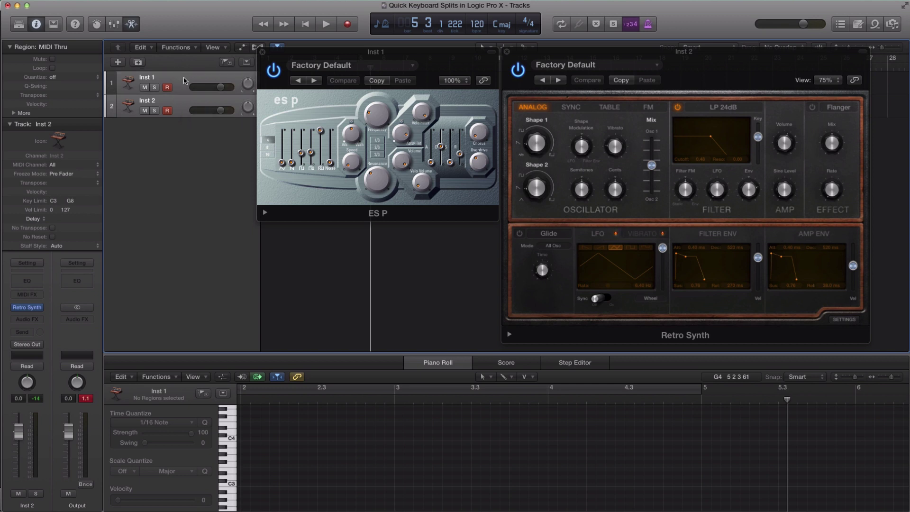
right_click(184, 77)
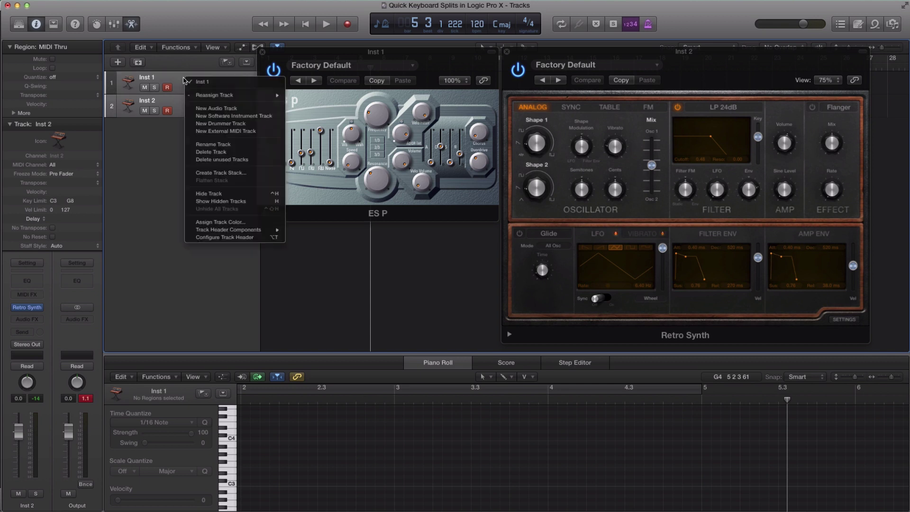
click(219, 173)
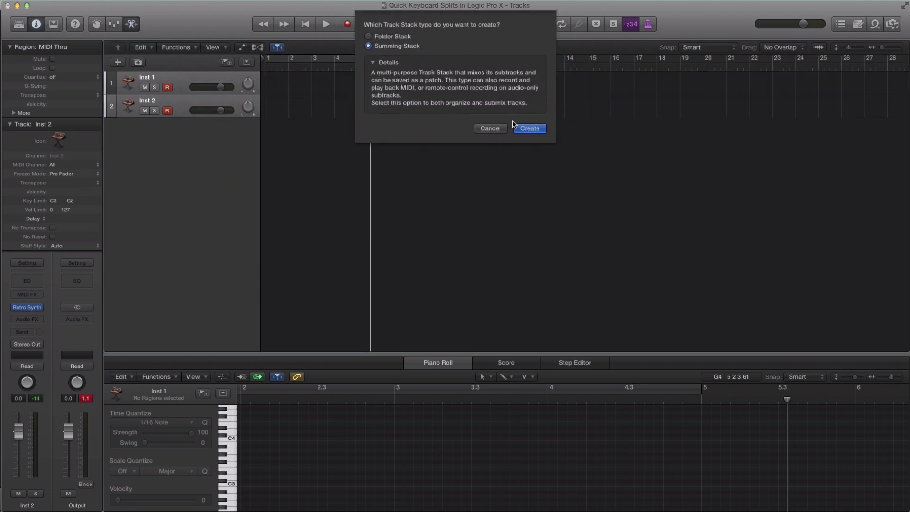
click(526, 130)
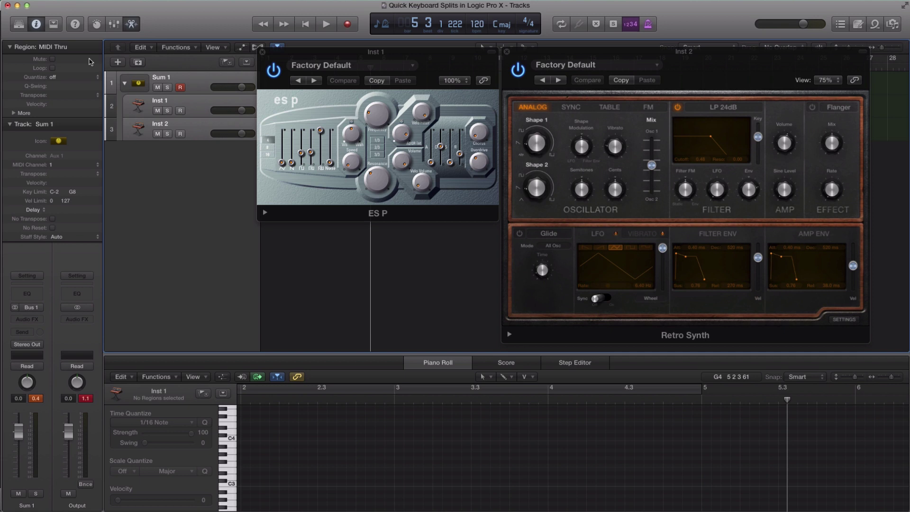
Open the patch Library for Sum 1, then cancel the Save Patch dialog without saving
click(19, 25)
click(127, 505)
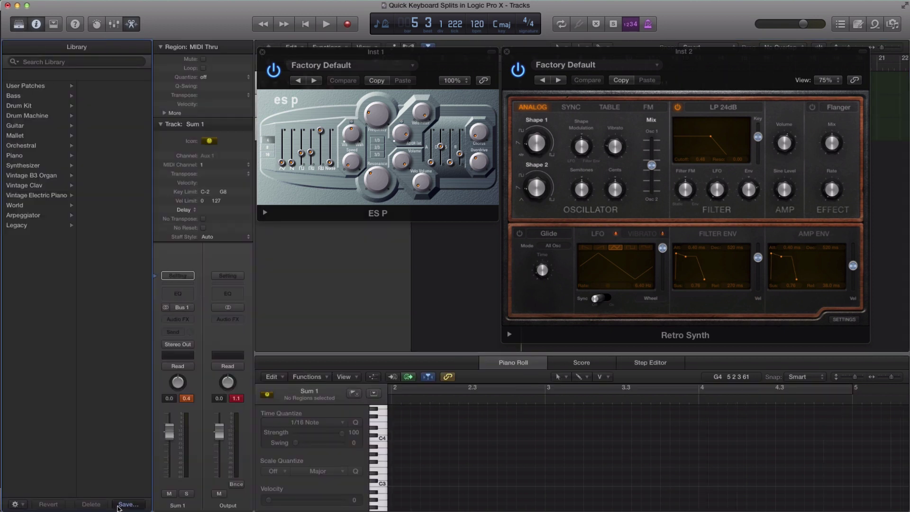
click(713, 331)
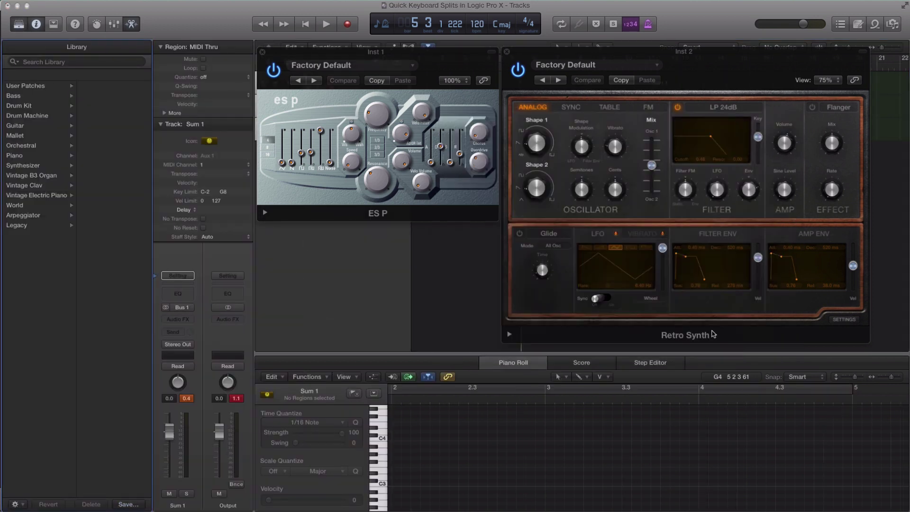